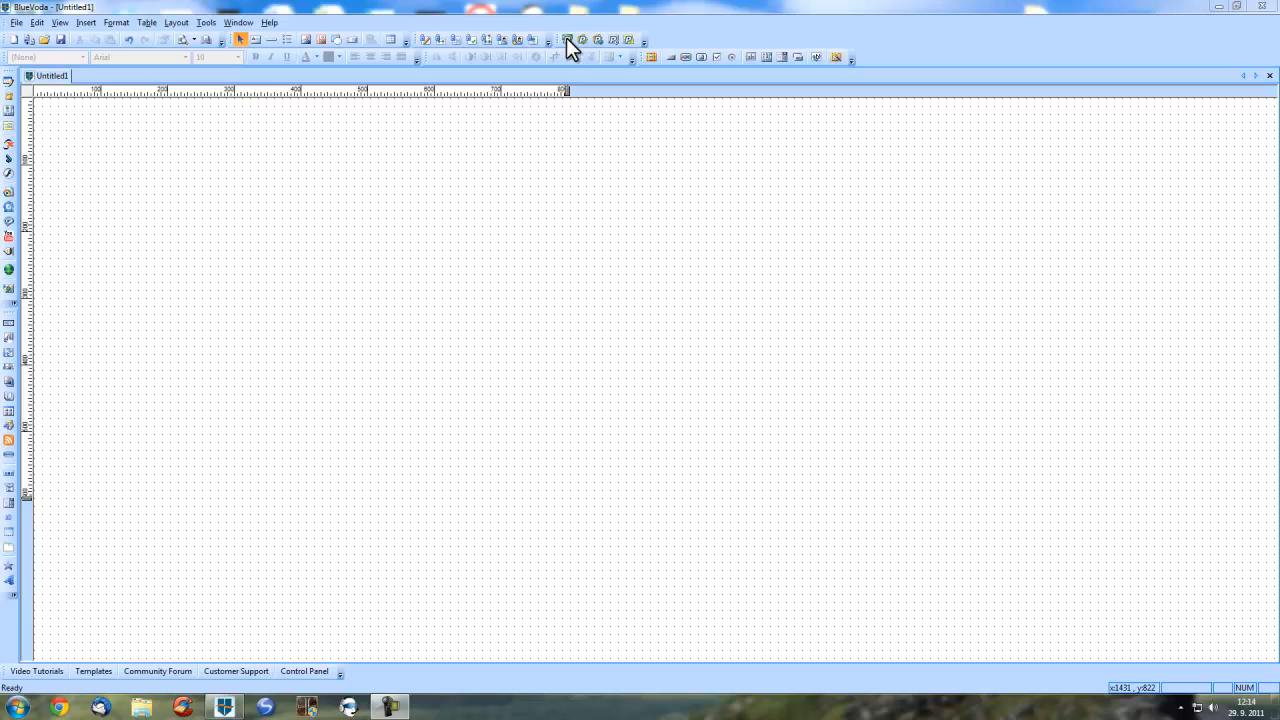
- Insert a PayPal Buy Now button, shrink it to 73 by 44 and place it at about x 264, y 96
left_click(566, 37)
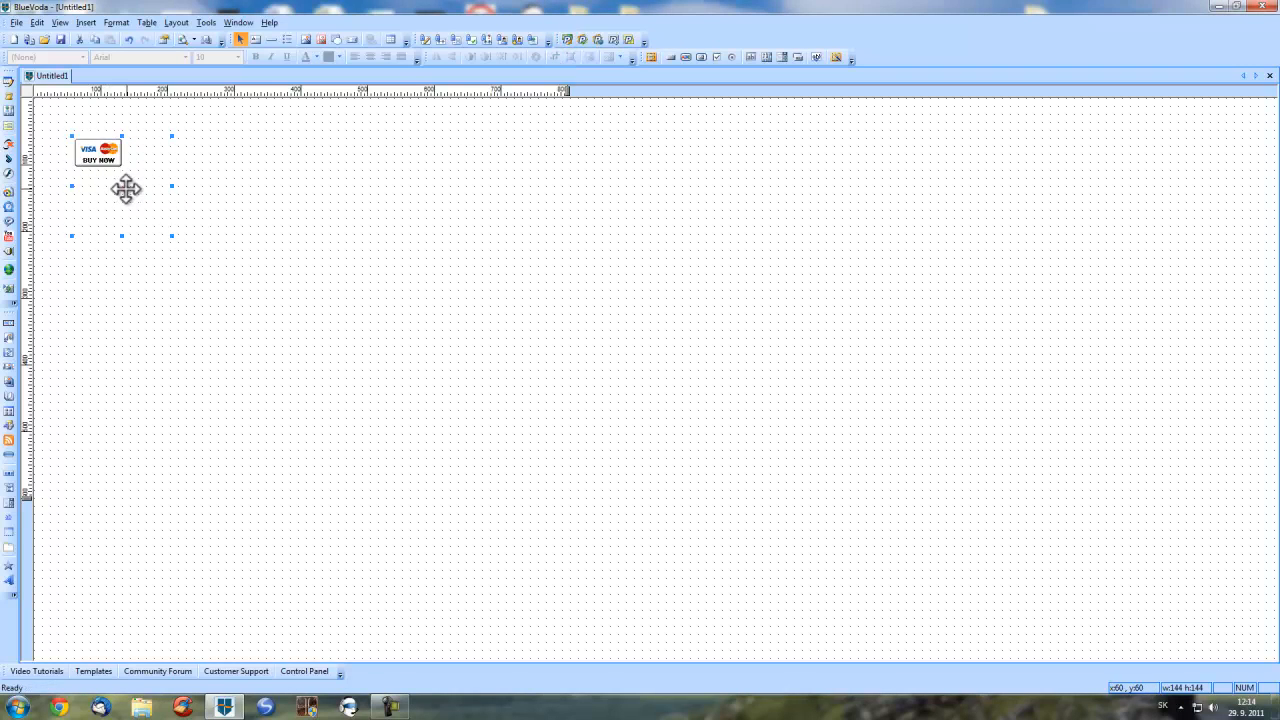
left_click_drag(126, 189, 274, 191)
left_click_drag(322, 236, 285, 172)
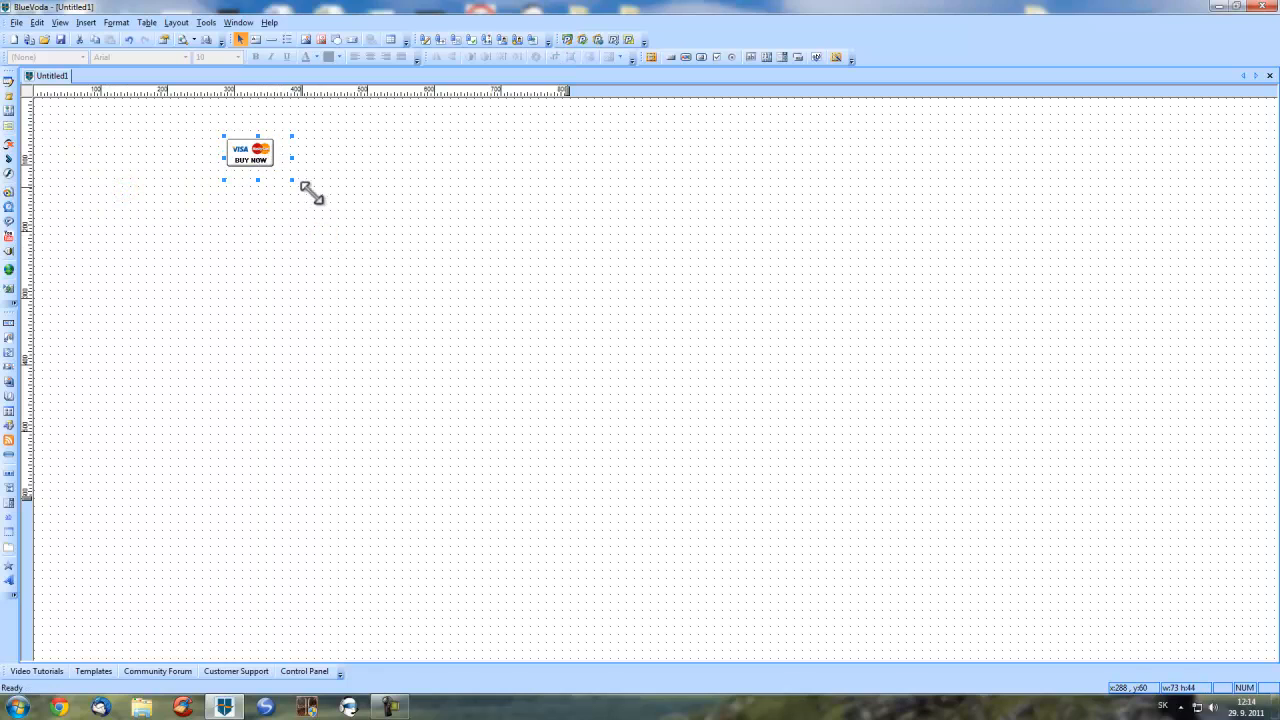
left_click_drag(253, 150, 245, 182)
- Change the Buy Now button's image to the large orange "PayPal Click here to buy" design in its properties
double_click(241, 190)
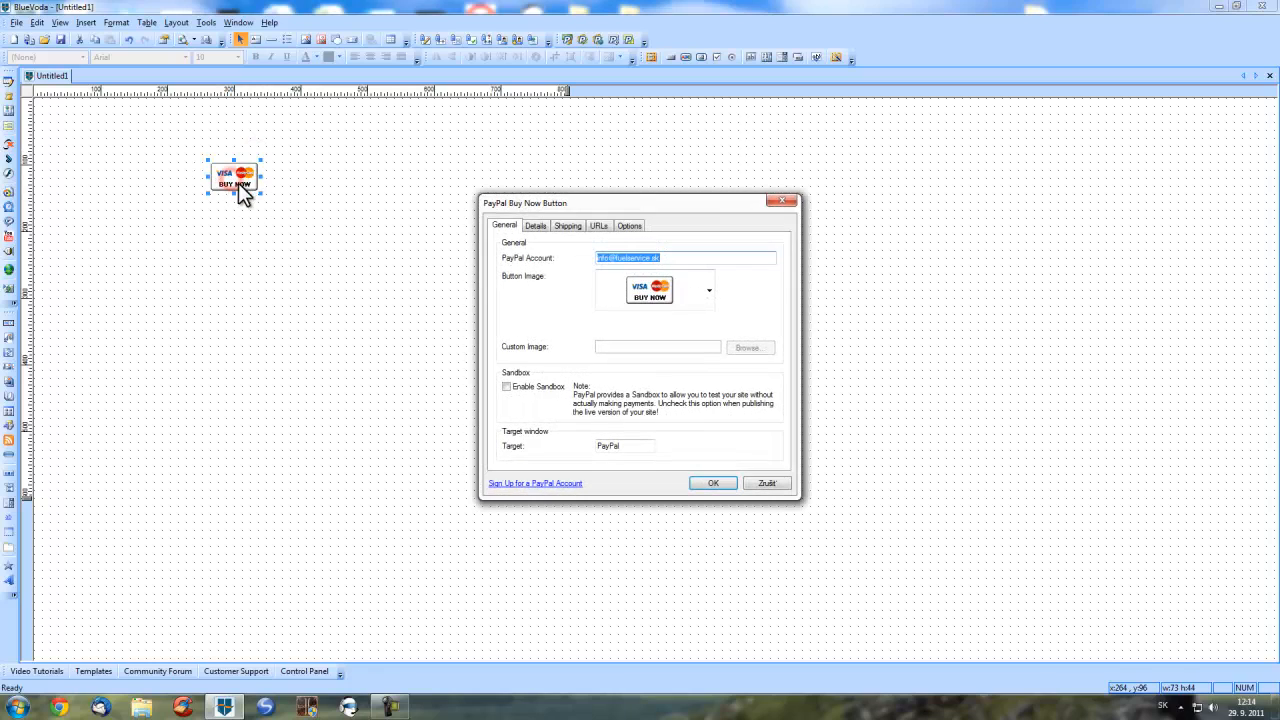
left_click(705, 258)
left_click_drag(712, 262, 566, 263)
left_click(696, 258)
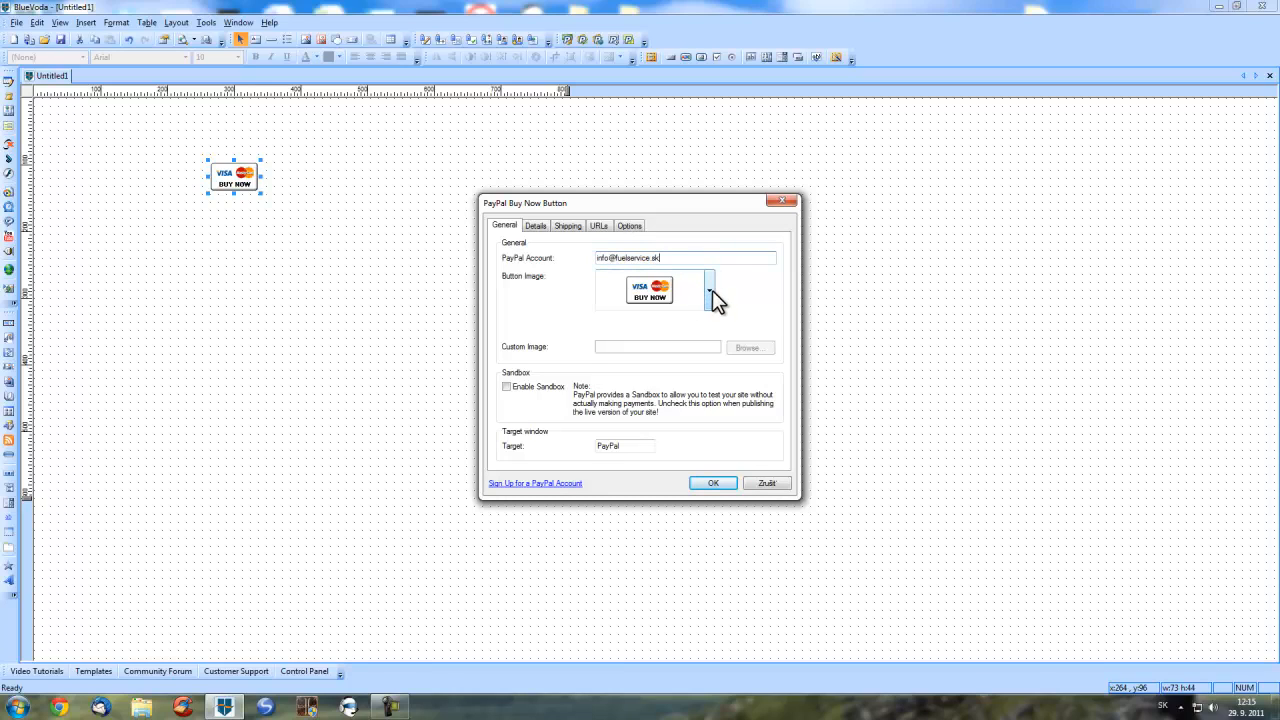
left_click(710, 290)
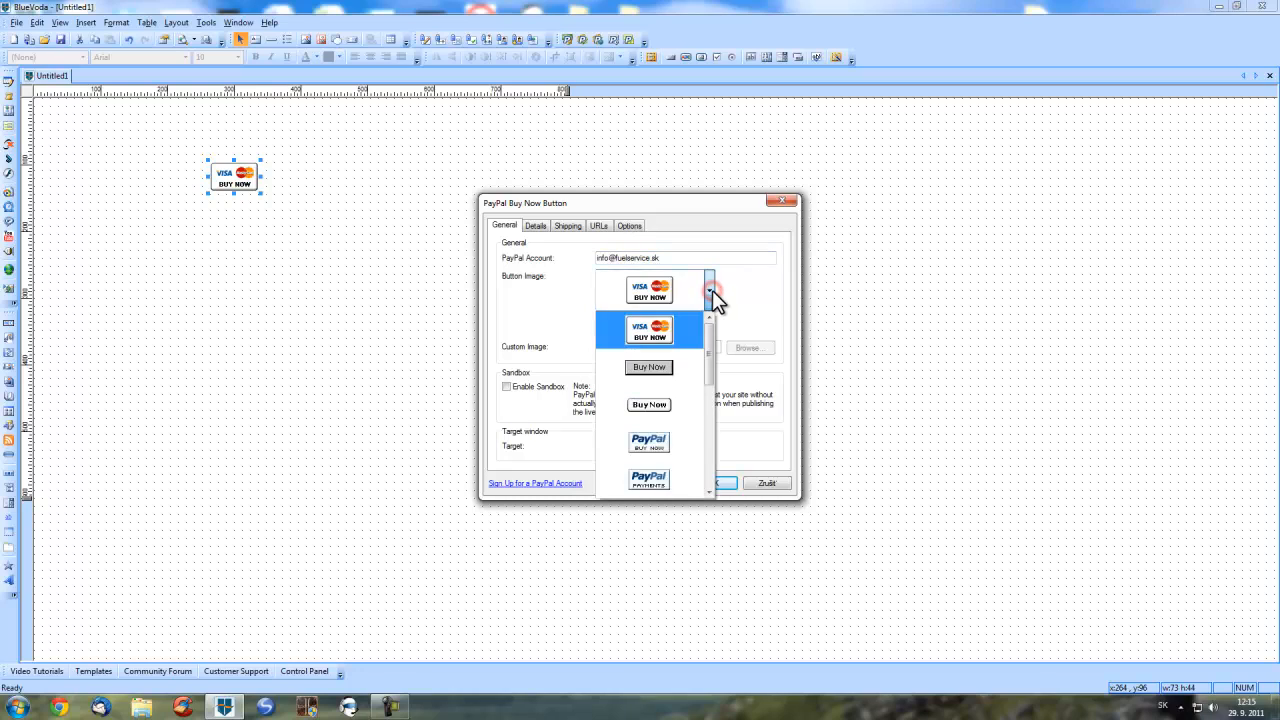
left_click_drag(711, 343, 716, 314)
mouse_move(707, 328)
left_mouse_down()
mouse_move(709, 362)
mouse_move(714, 308)
left_mouse_up()
left_click_drag(708, 356, 717, 453)
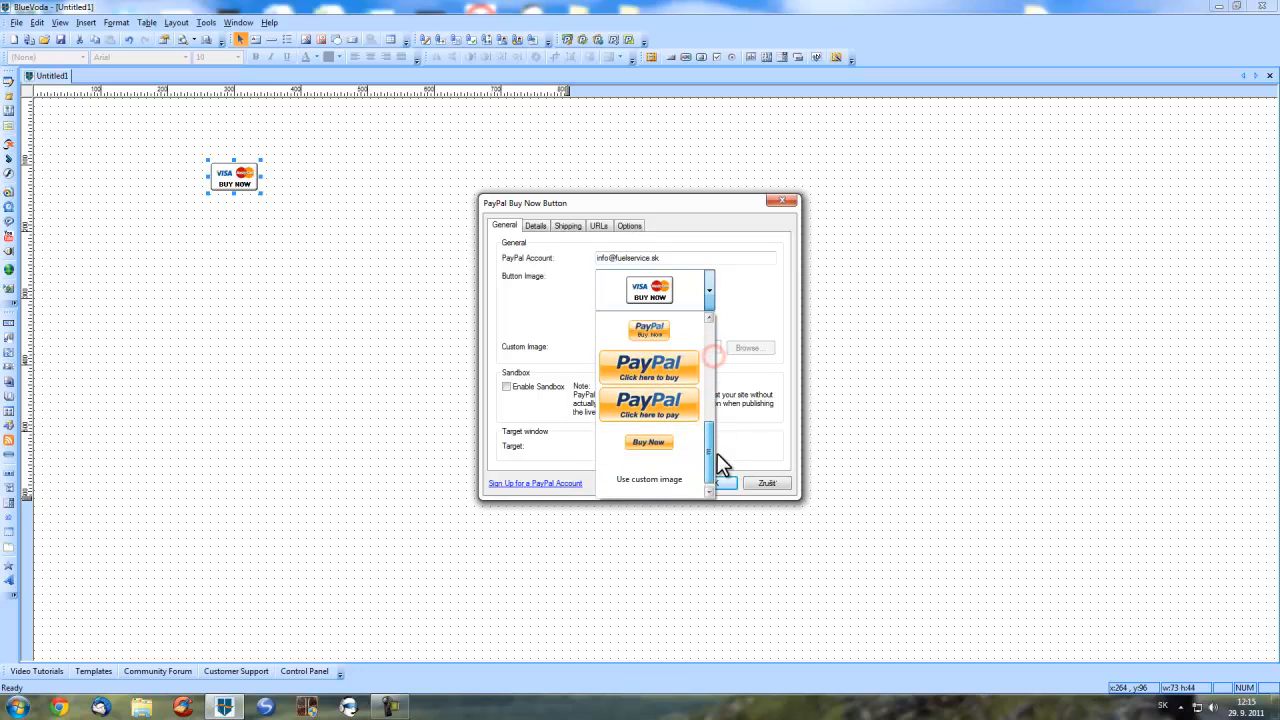
left_click(659, 369)
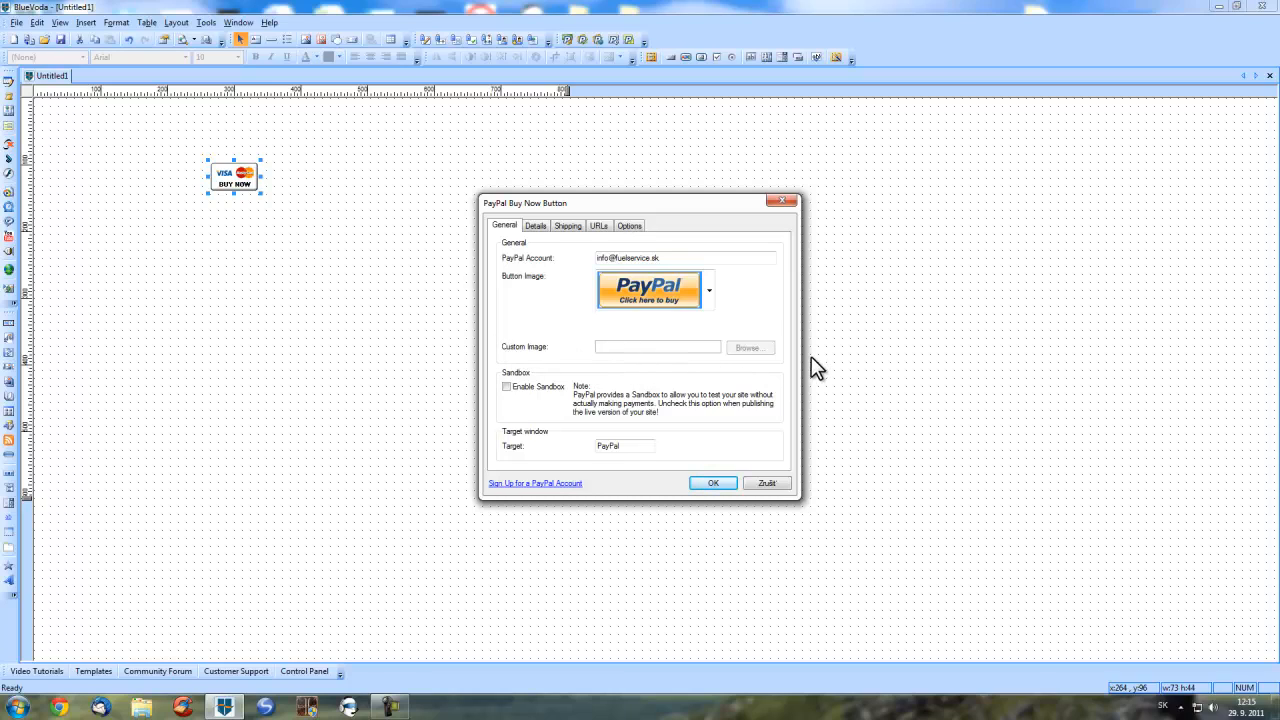
- Enter Samsung Galaxy S2 as the button's item name and 557 as its item ID
left_click(537, 228)
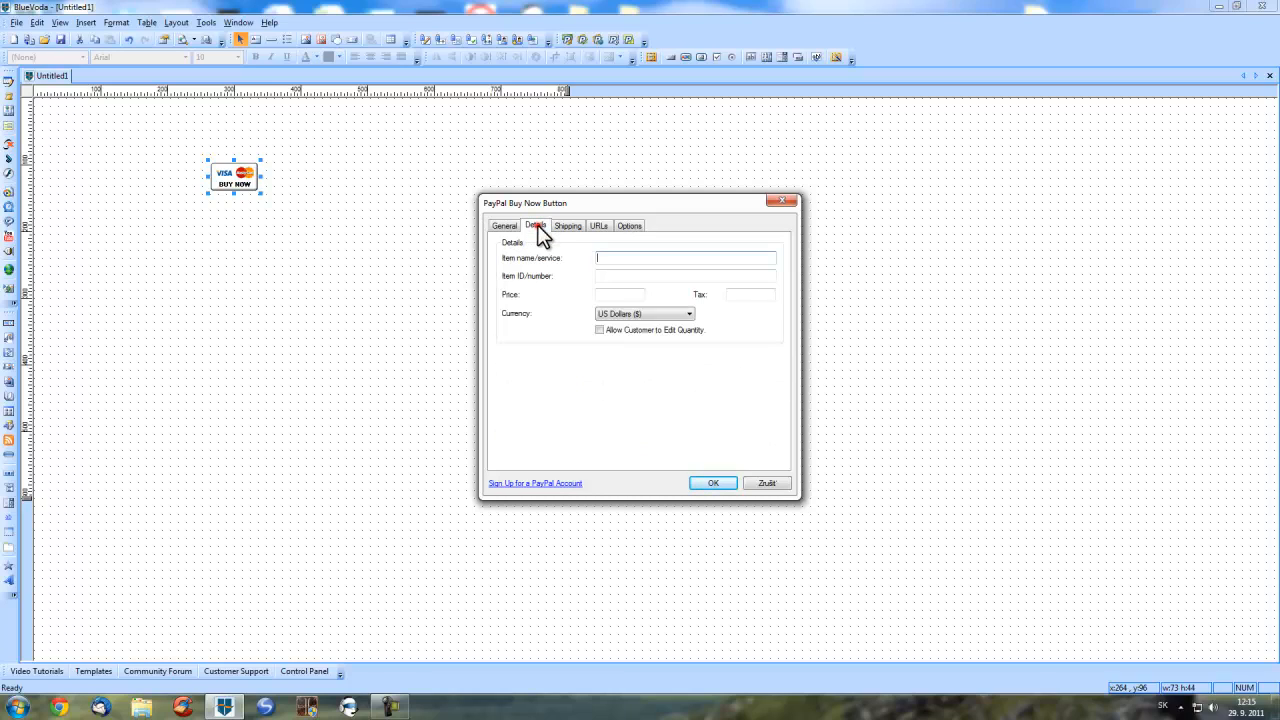
left_click(660, 257)
type("Samsu")
type("ng Galaxy S")
type("II")
key("BackSpace")
key("BackSpace")
type("2")
left_click(607, 277)
type("557")
- Set the item's price to 500, tax to 100 and currency to Euros, and allow customers to edit the quantity
left_click(607, 296)
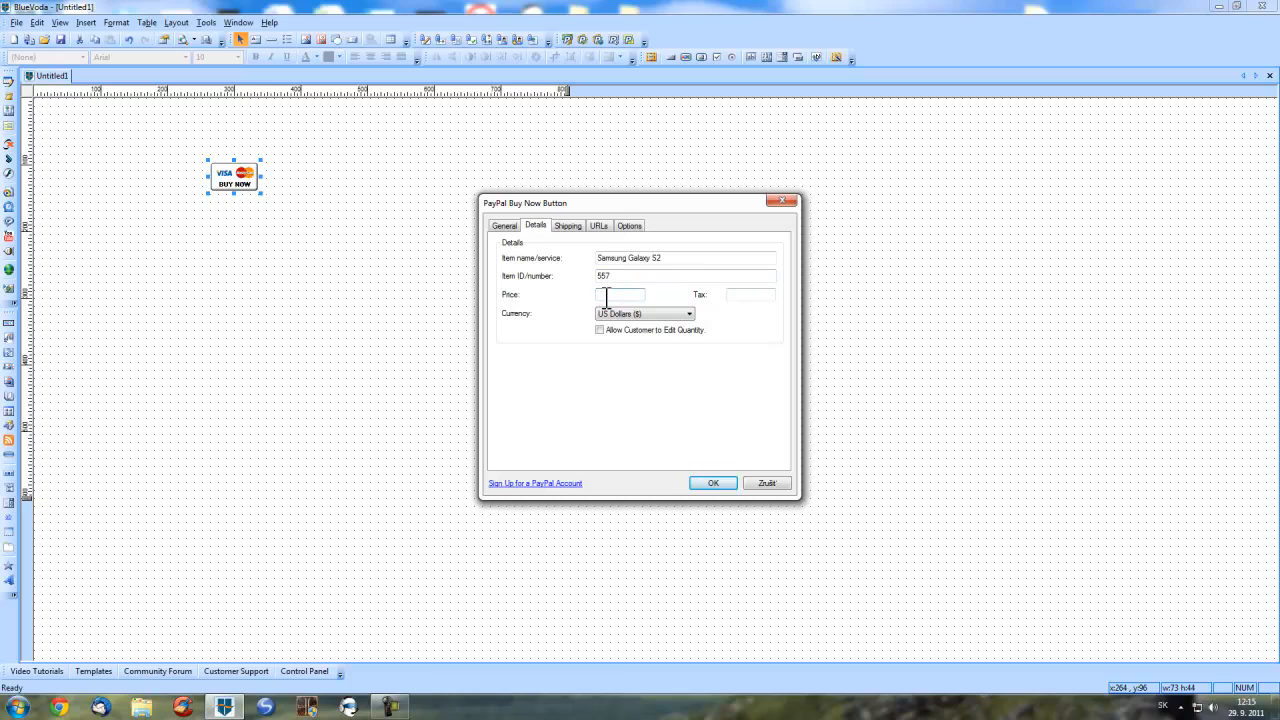
type("500")
left_click(731, 297)
type("100")
left_click(673, 315)
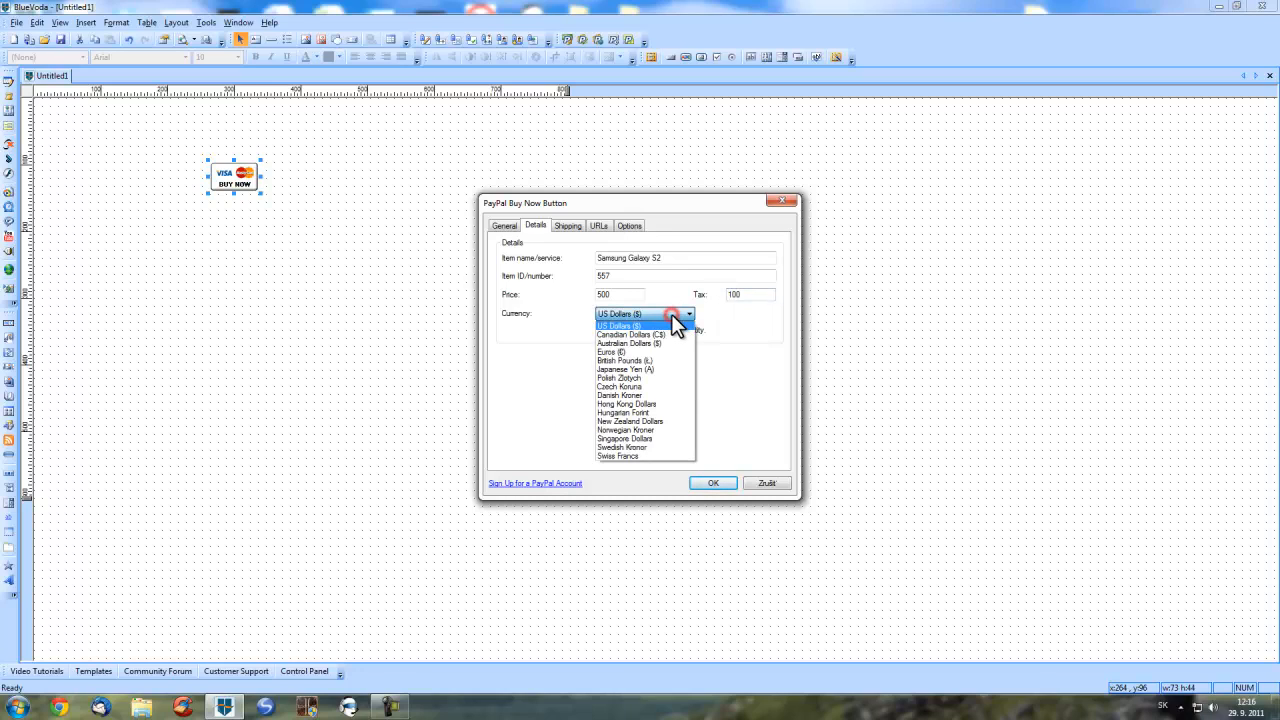
left_click(636, 352)
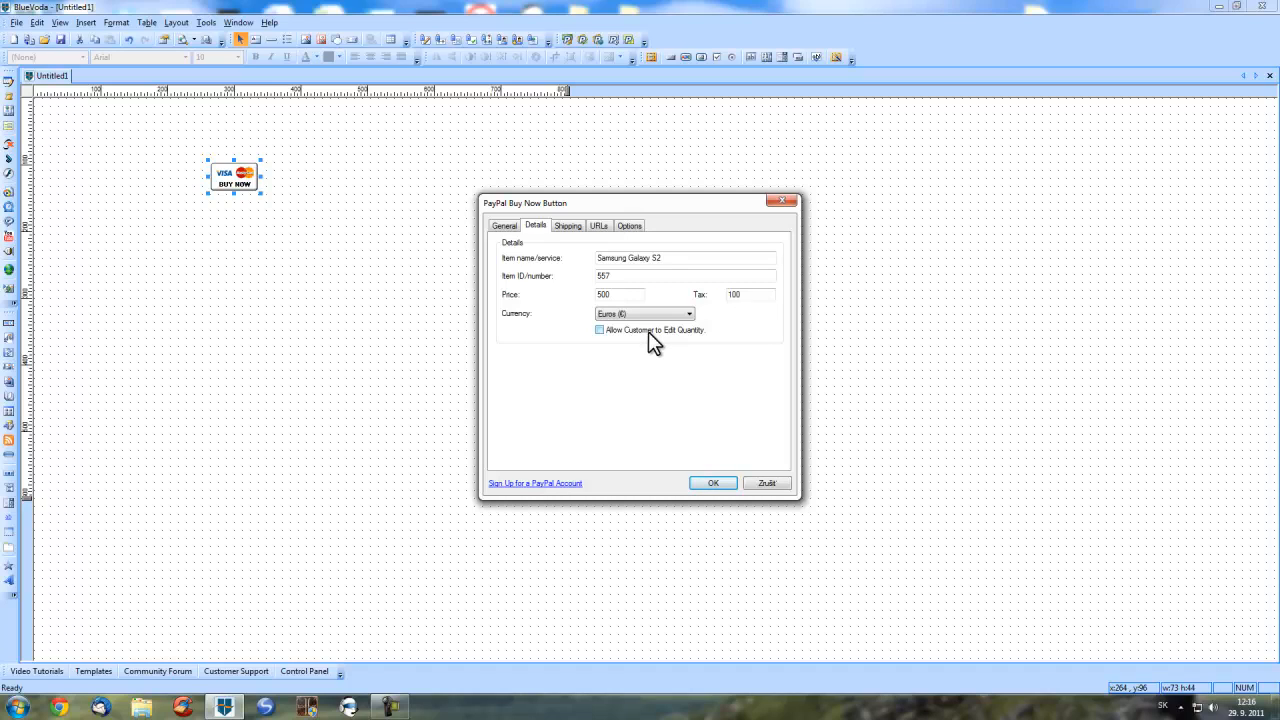
left_click(648, 331)
- Fill in the item's shipping costs, with 5 for extra shipping
left_click(565, 226)
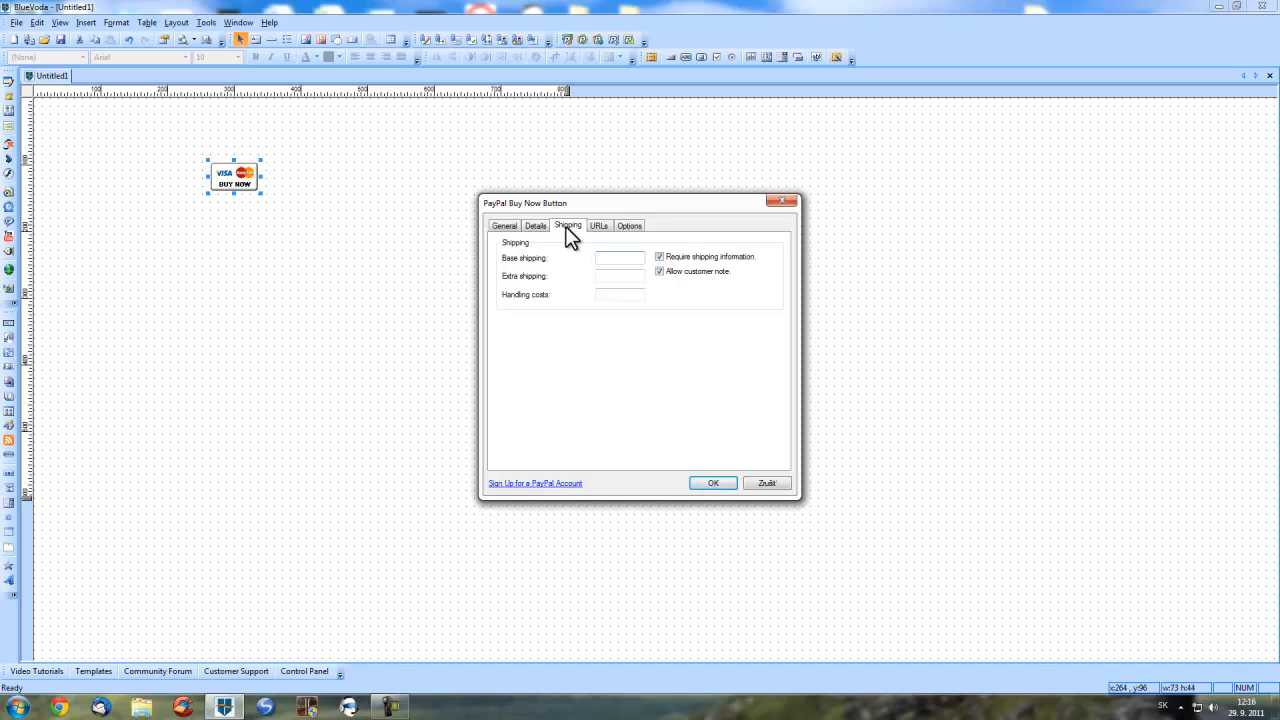
key("Tab")
type("5")
left_click(636, 297)
left_click(599, 226)
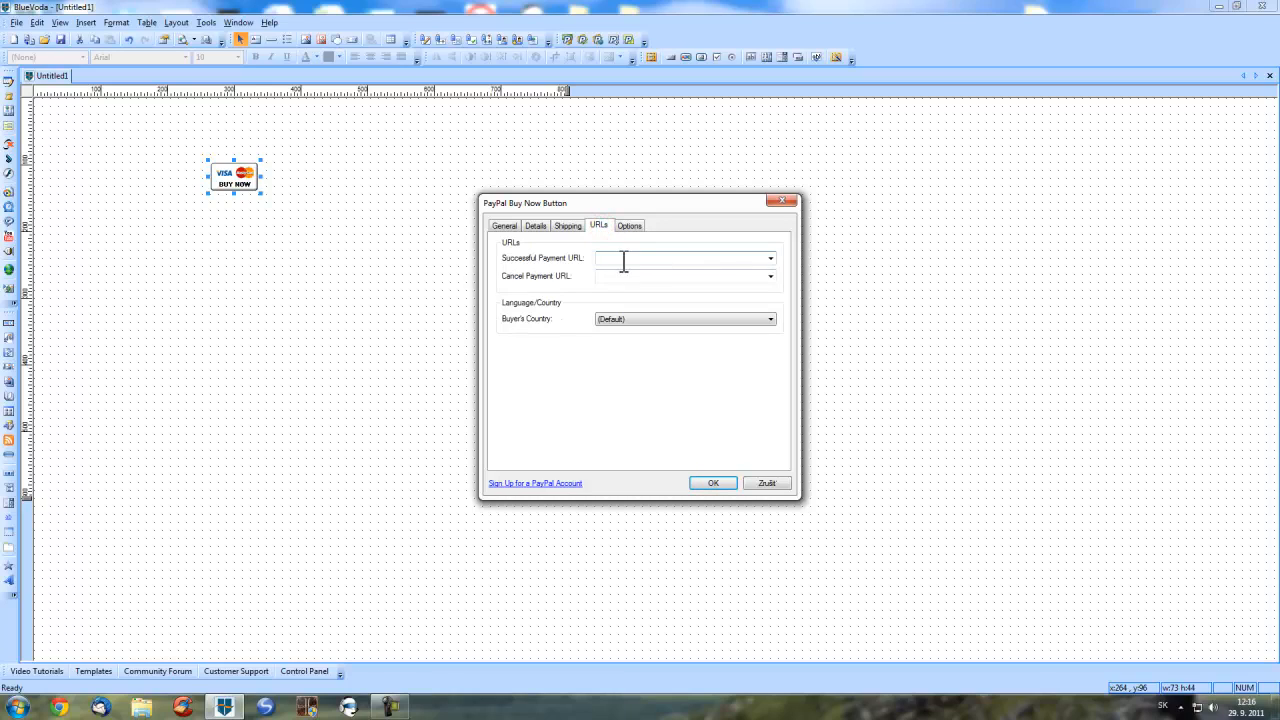
left_click(623, 258)
type("www.mojastranka.sk/success.html")
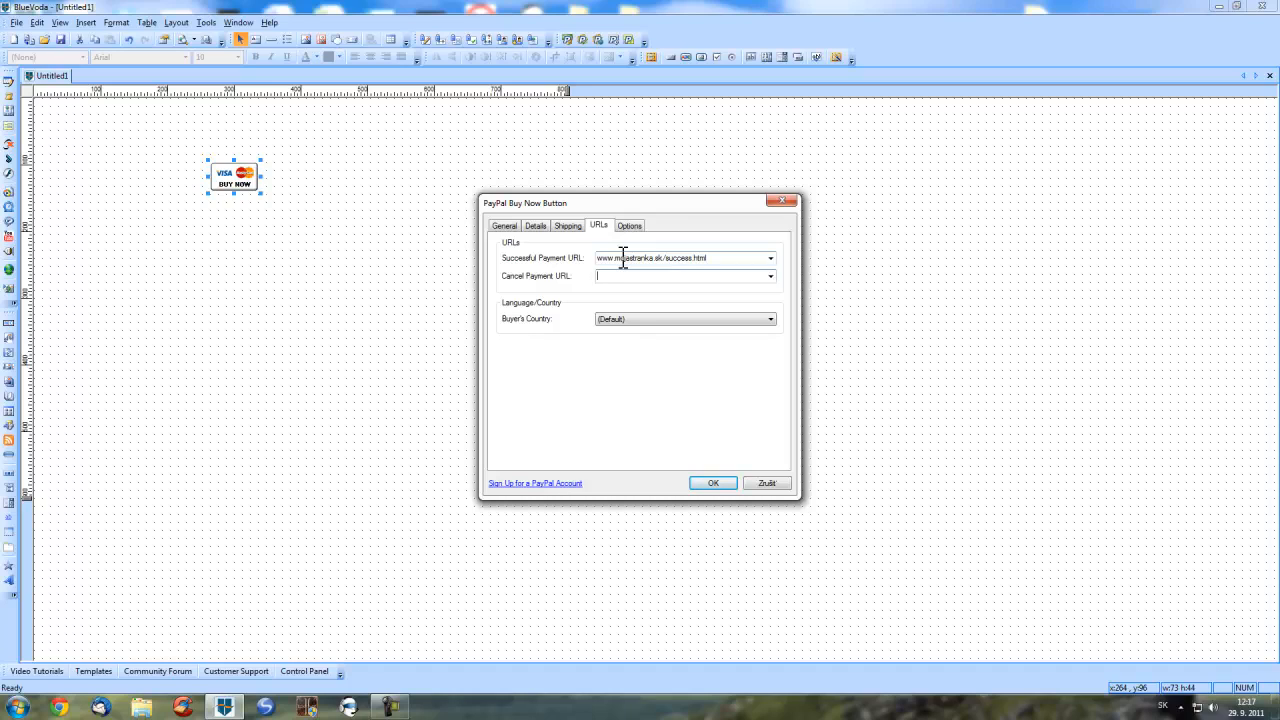
type("www")
type(".ma")
type("ojastar")
type("nka.sk")
type("/error")
type(".html")
- Keep the buyer's country at (Default), look over the option fields and apply the button settings
left_click(683, 321)
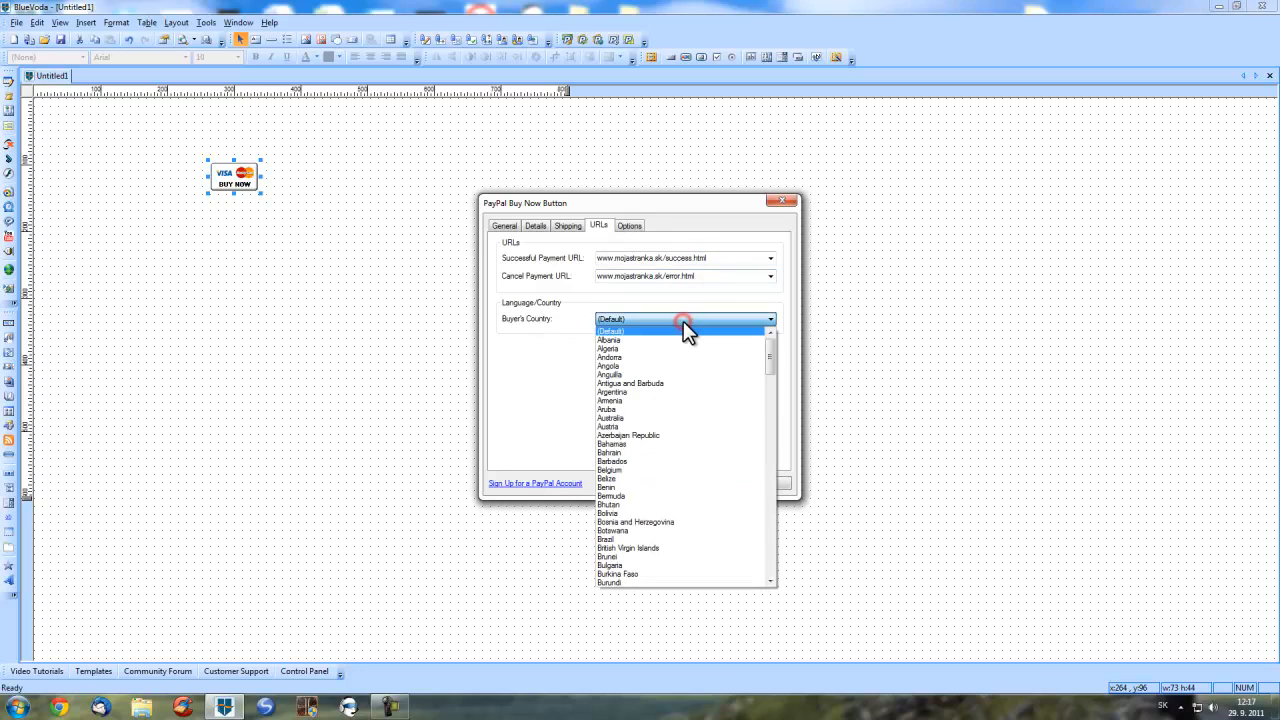
scroll(703, 397, "down", 5)
scroll(703, 397, "up", 6)
scroll(703, 397, "down", 6)
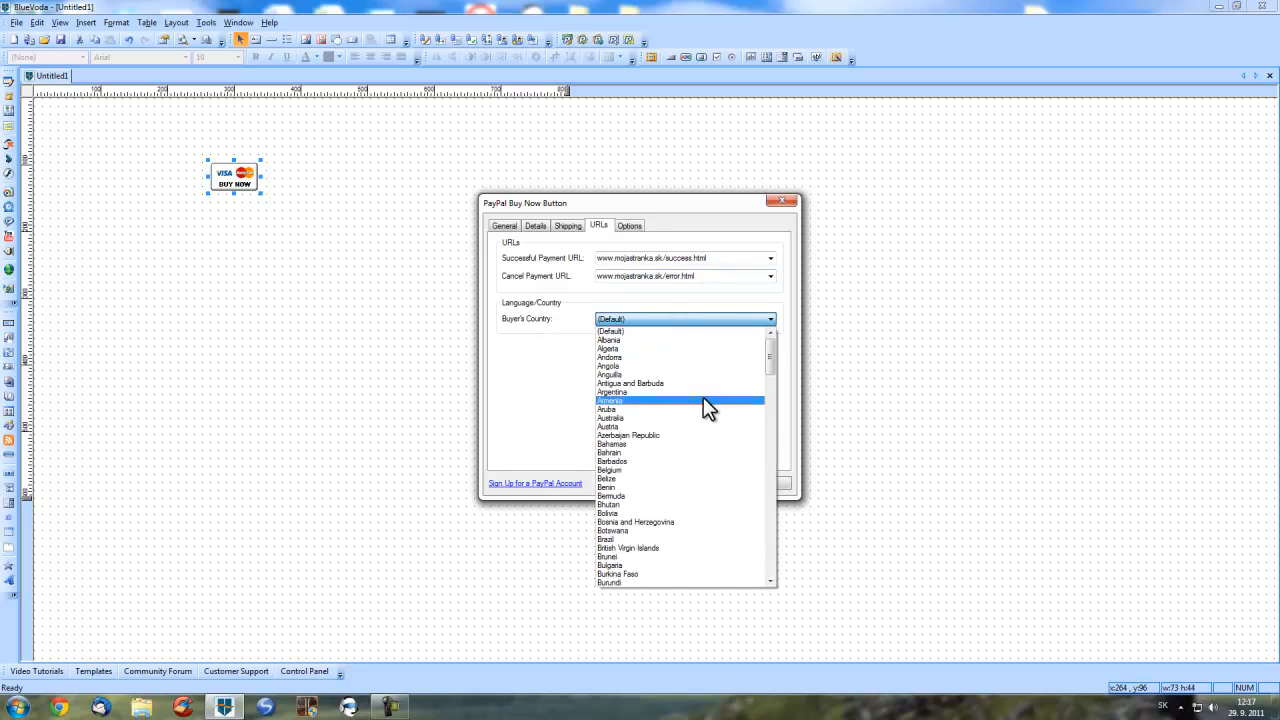
left_click_drag(778, 370, 781, 327)
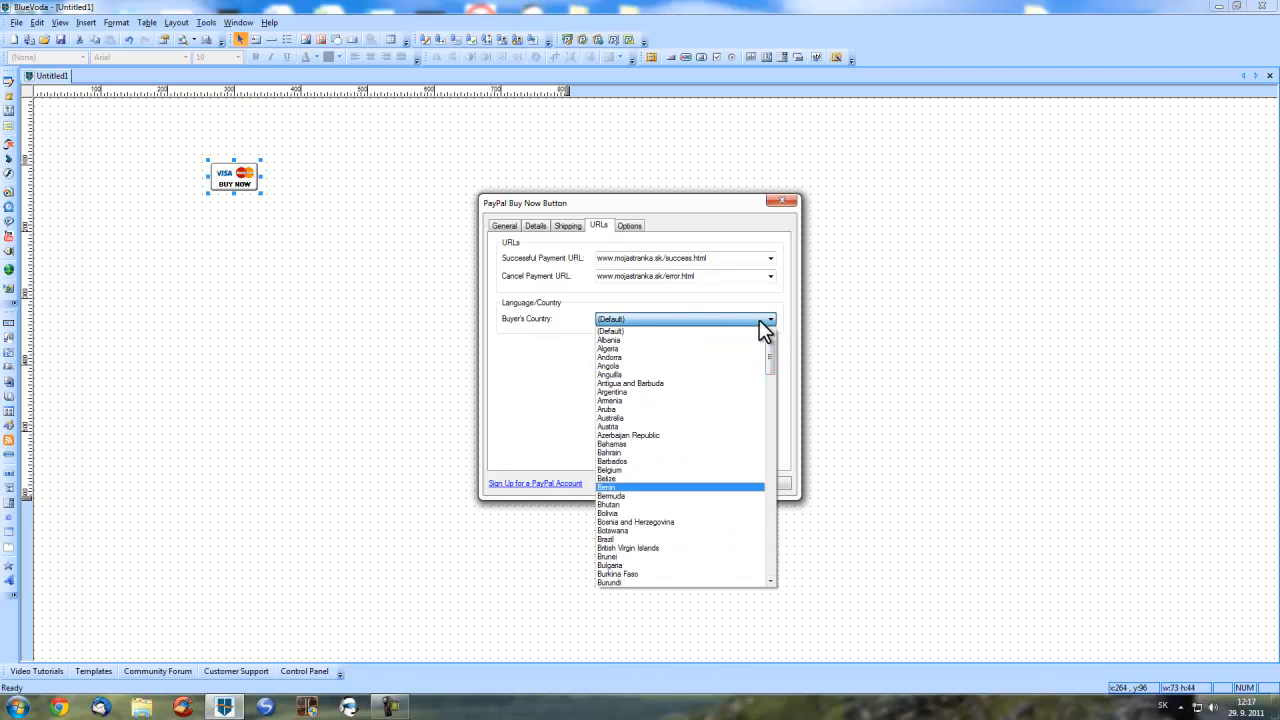
left_click(752, 320)
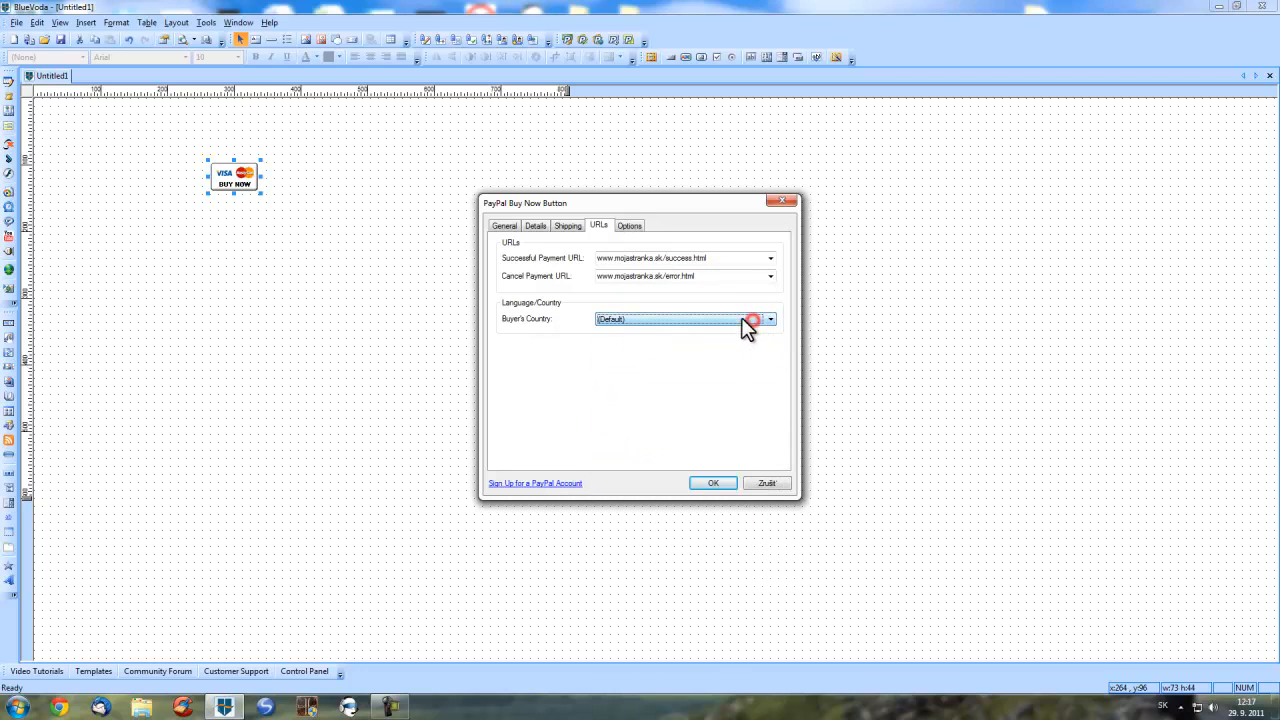
left_click(630, 226)
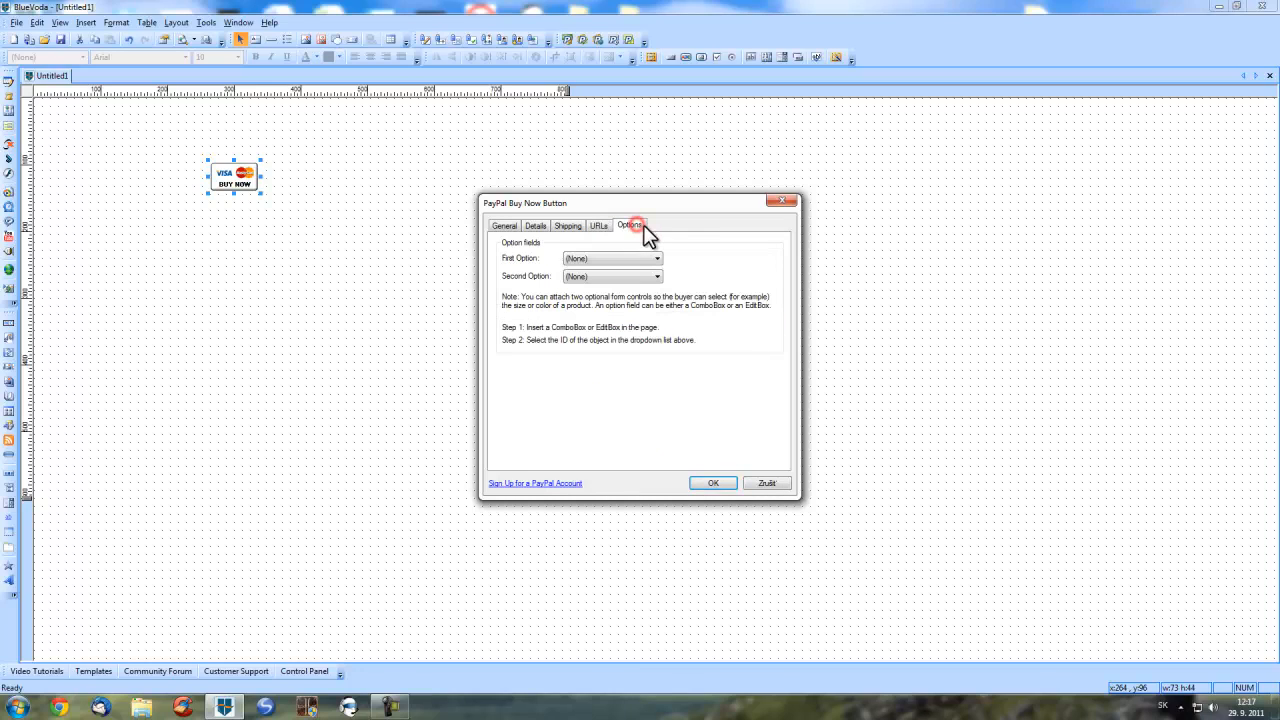
left_click(712, 486)
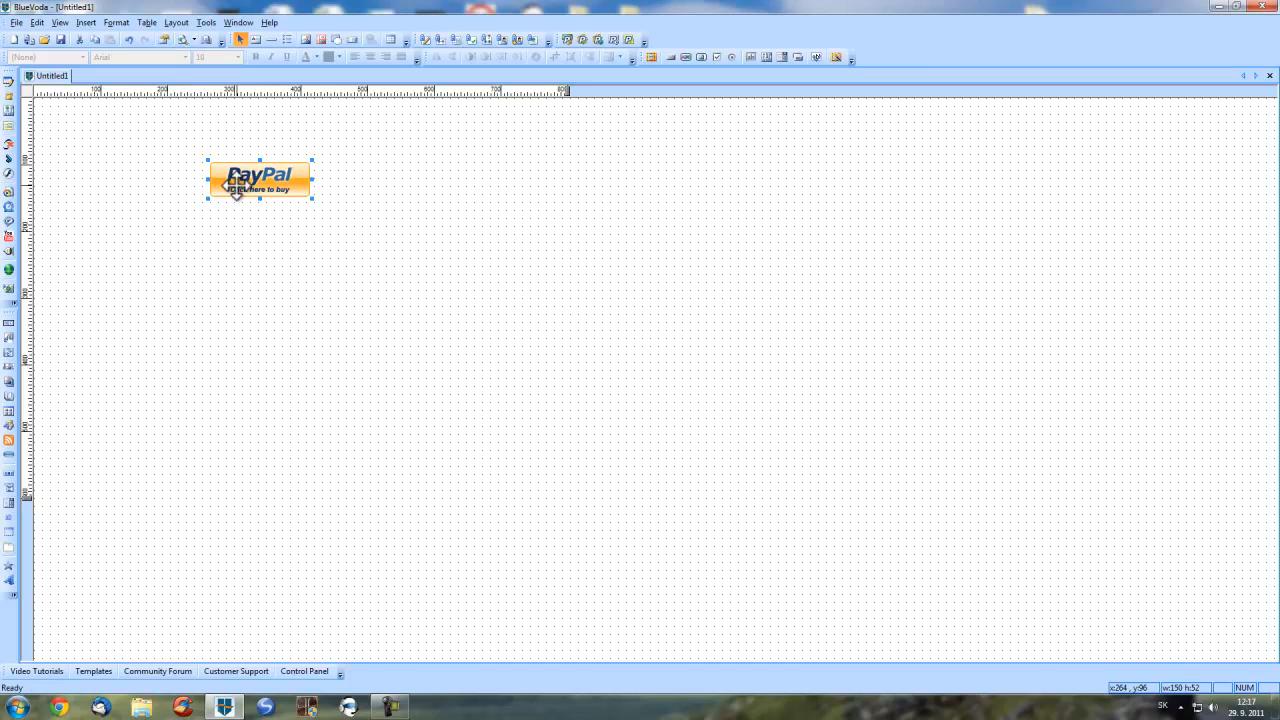
- Move the PayPal button to about x 252, y 216, and insert a 144 by 144 blue shape directly above it
left_click_drag(237, 185, 229, 266)
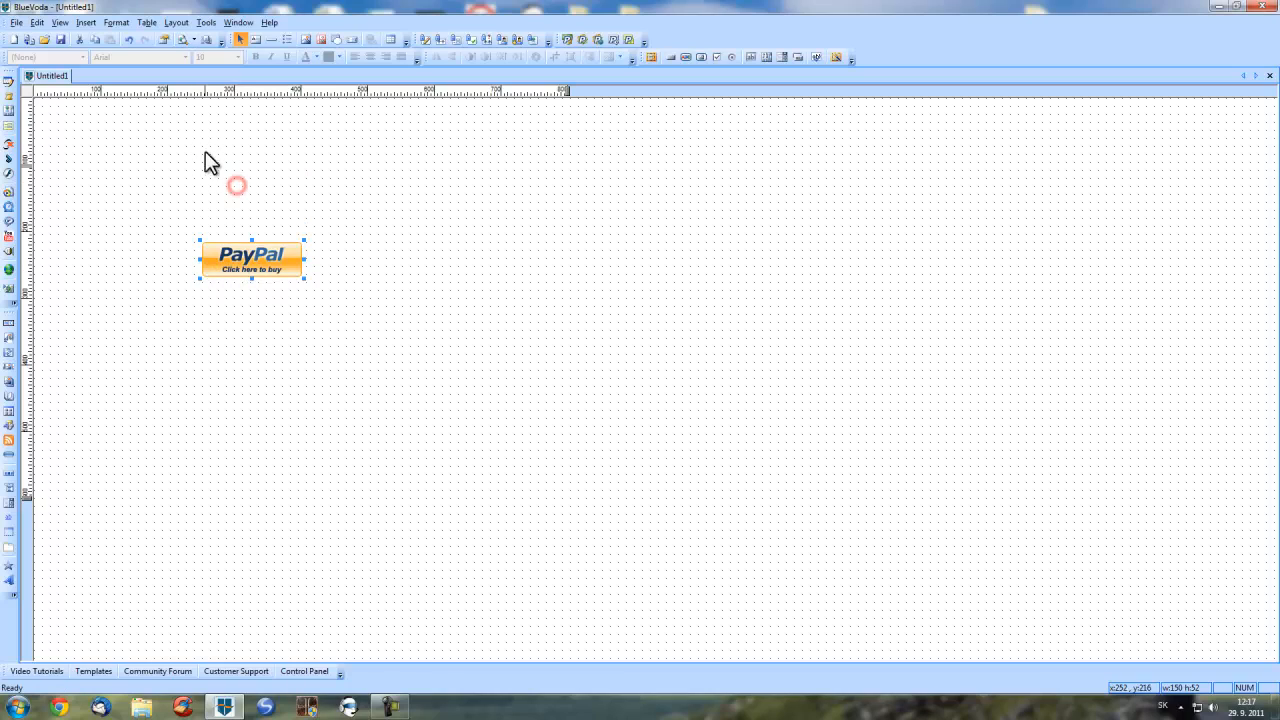
left_click(334, 42)
left_click_drag(148, 185, 274, 160)
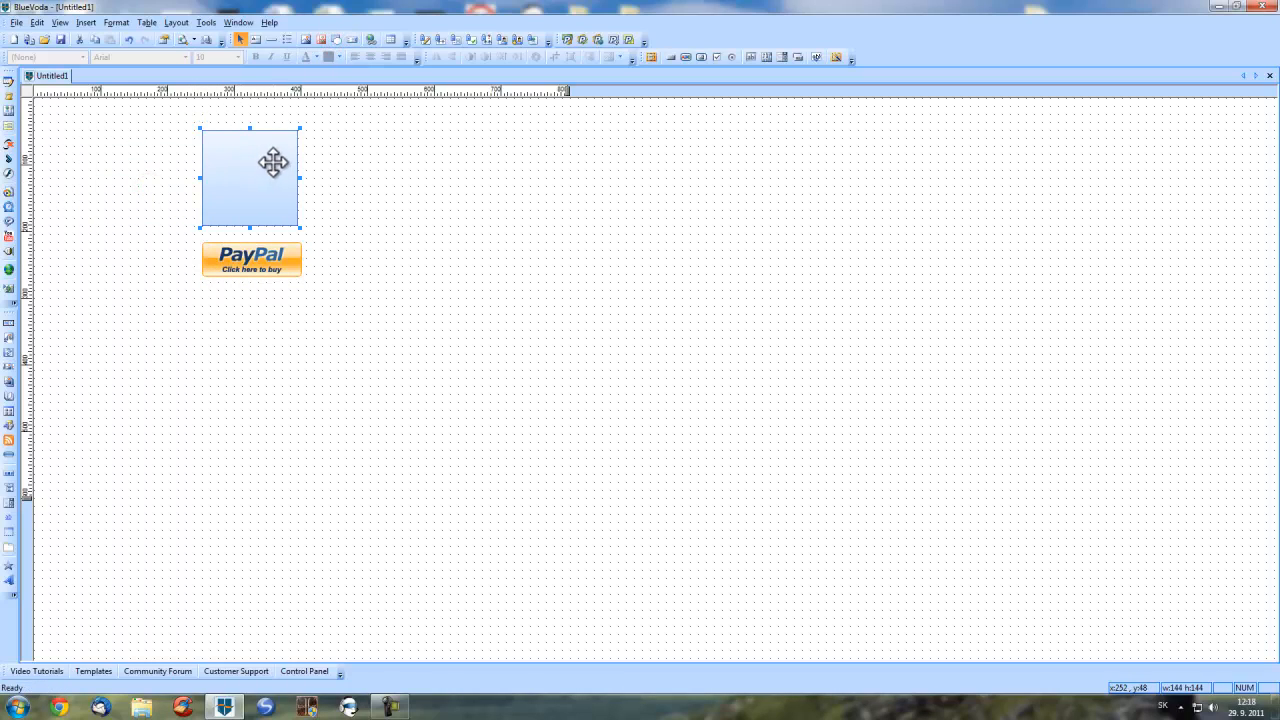
- Preview the page in the browser, follow the PayPal button and examine the item, tax, shipping and total in the order summary
left_click(179, 42)
left_click(217, 208)
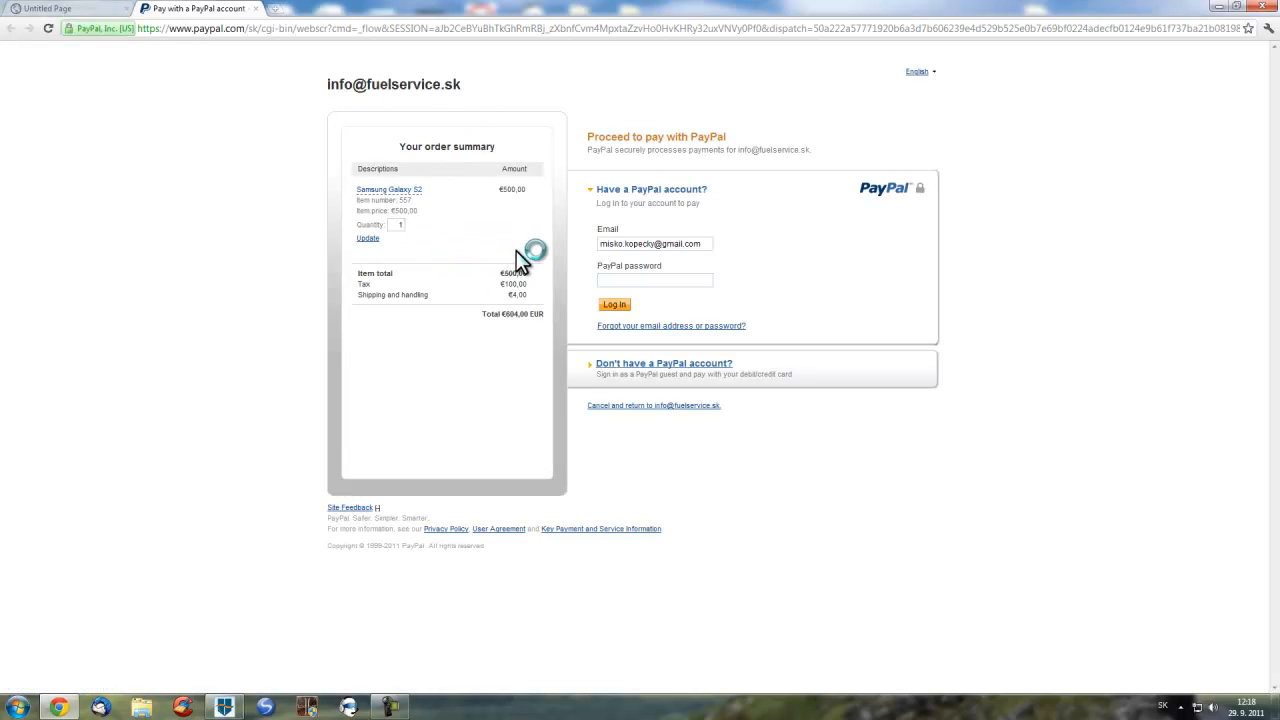
left_click_drag(355, 200, 408, 210)
left_click(412, 200)
left_click(408, 209)
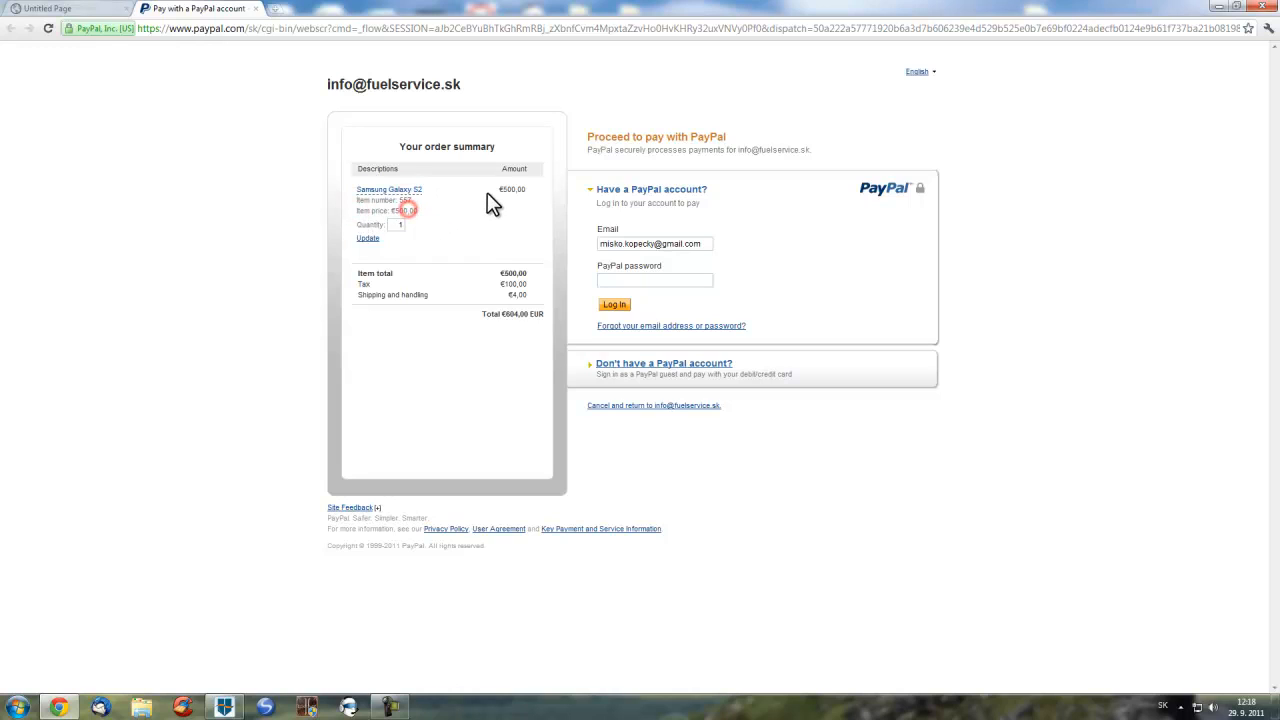
double_click(397, 224)
left_click_drag(358, 272, 529, 294)
left_click(522, 282)
left_click_drag(482, 314, 552, 317)
- Set the order quantity to 2 and update the order summary
left_click(397, 225)
key("BackSpace")
left_click(368, 238)
- Look over the PayPal login fields, and close the checkout page and browser to return to BlueVoda
left_click_drag(710, 244, 571, 243)
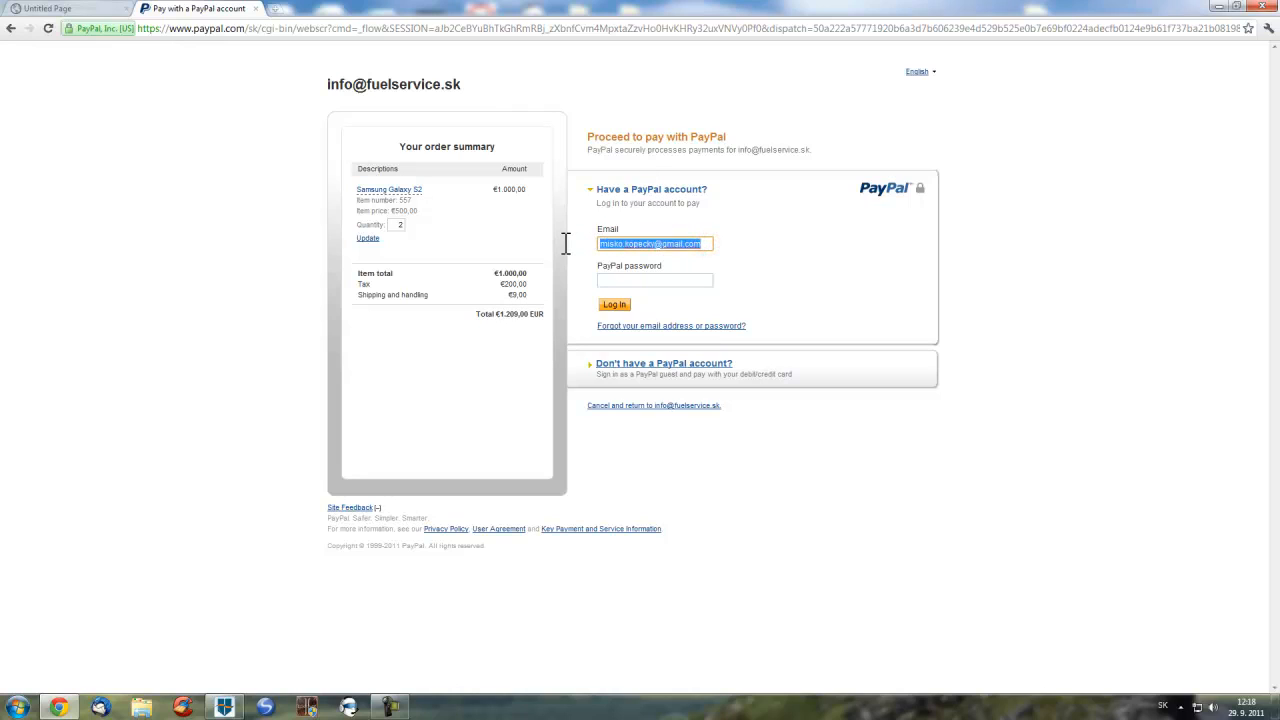
left_click(713, 244)
left_click(677, 283)
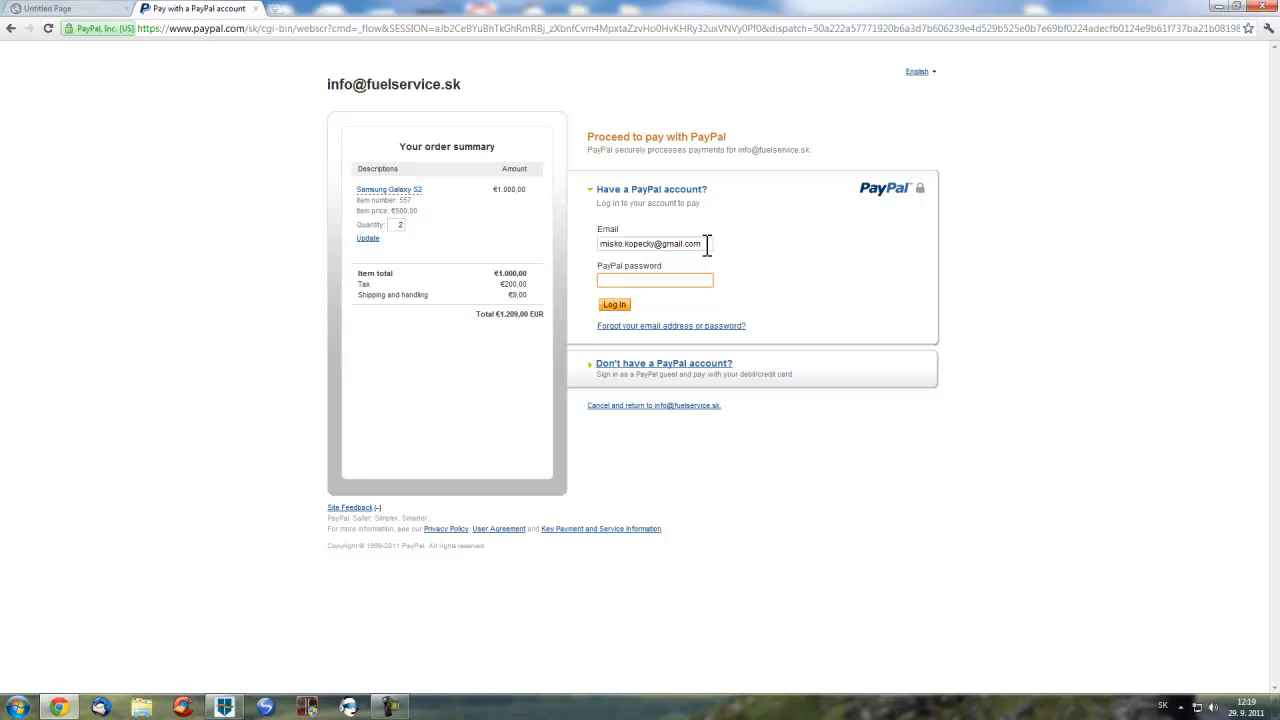
left_click(256, 8)
left_click(1267, 5)
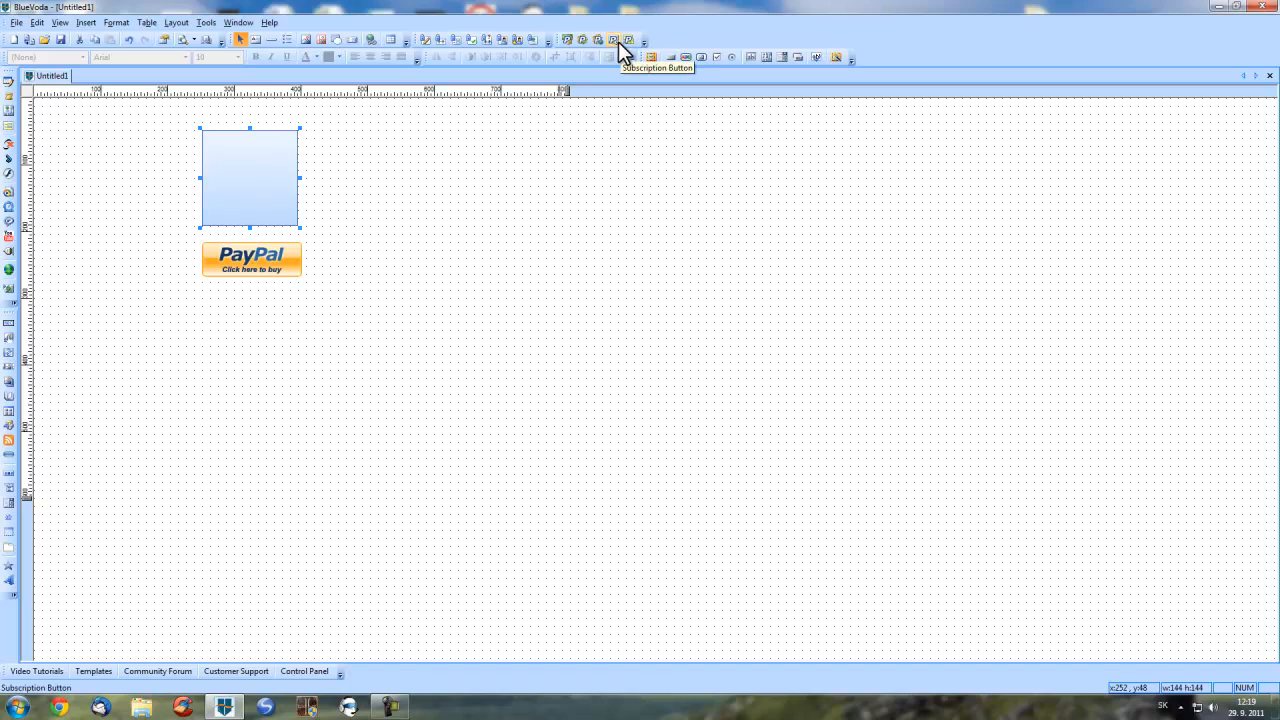
- Try out a shrunken PayPal Donate button beside the blue shape, and delete it
left_click(629, 45)
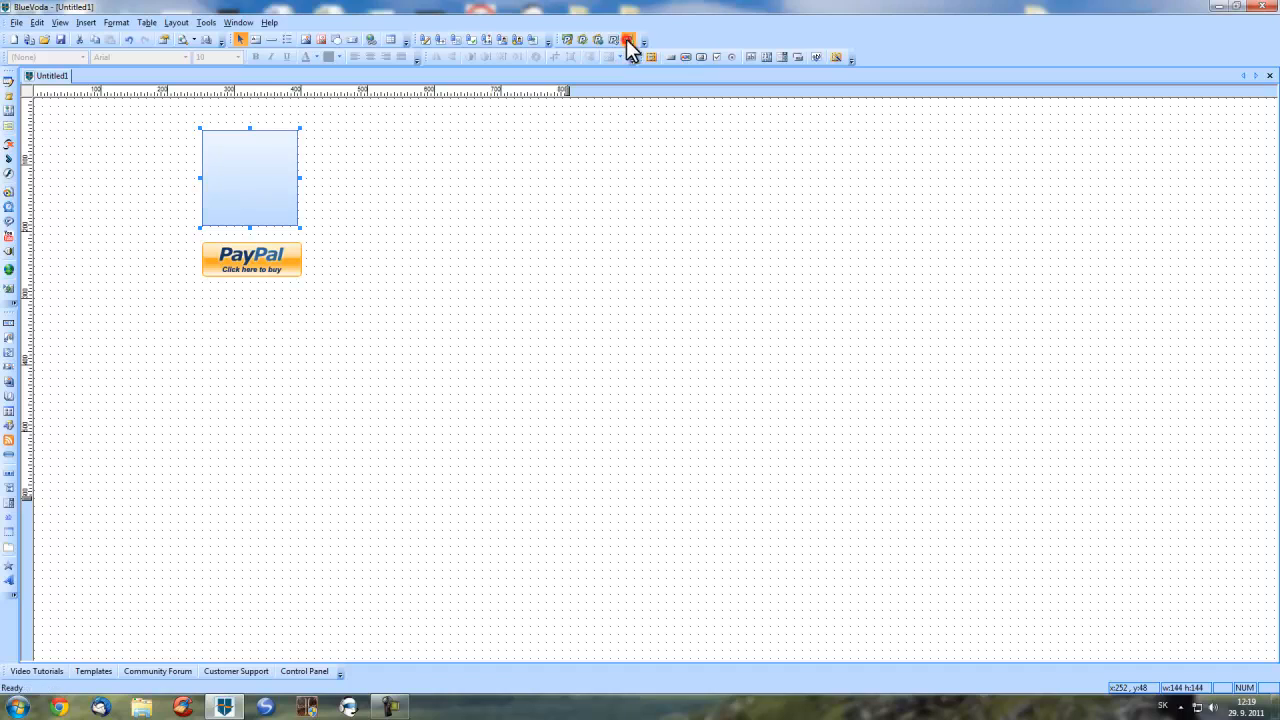
left_click_drag(139, 180, 457, 183)
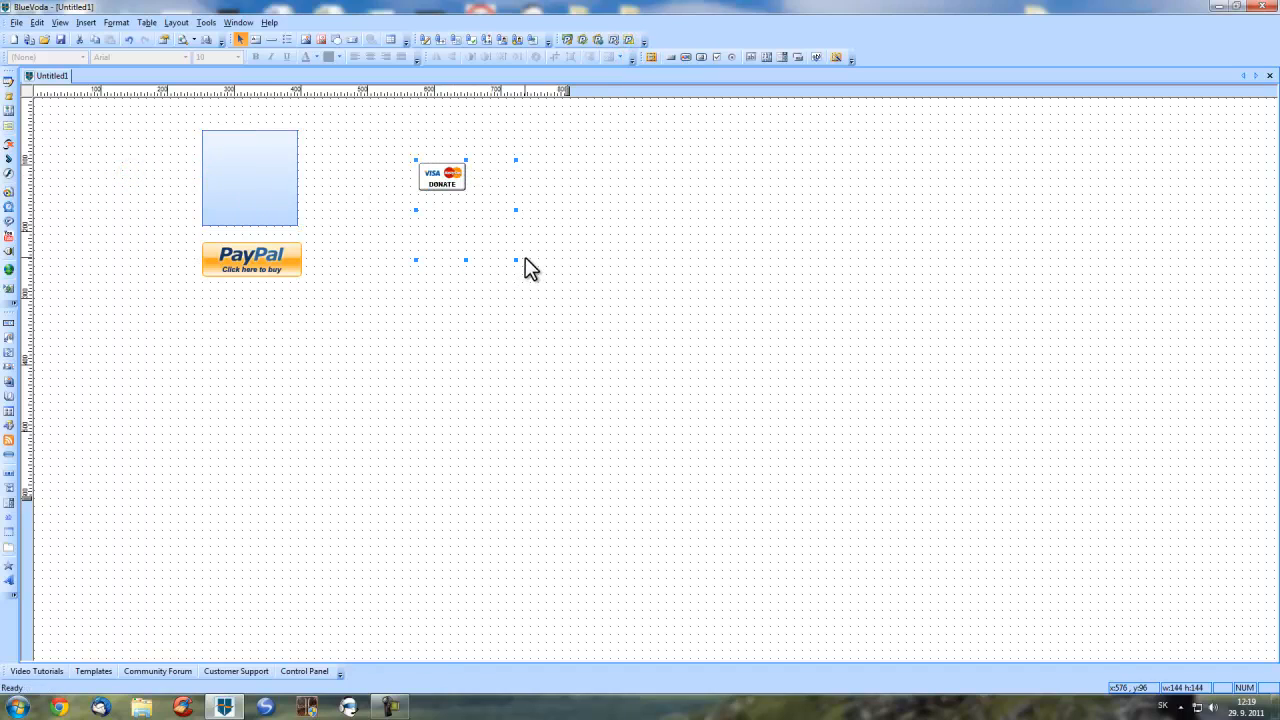
left_click_drag(516, 260, 494, 149)
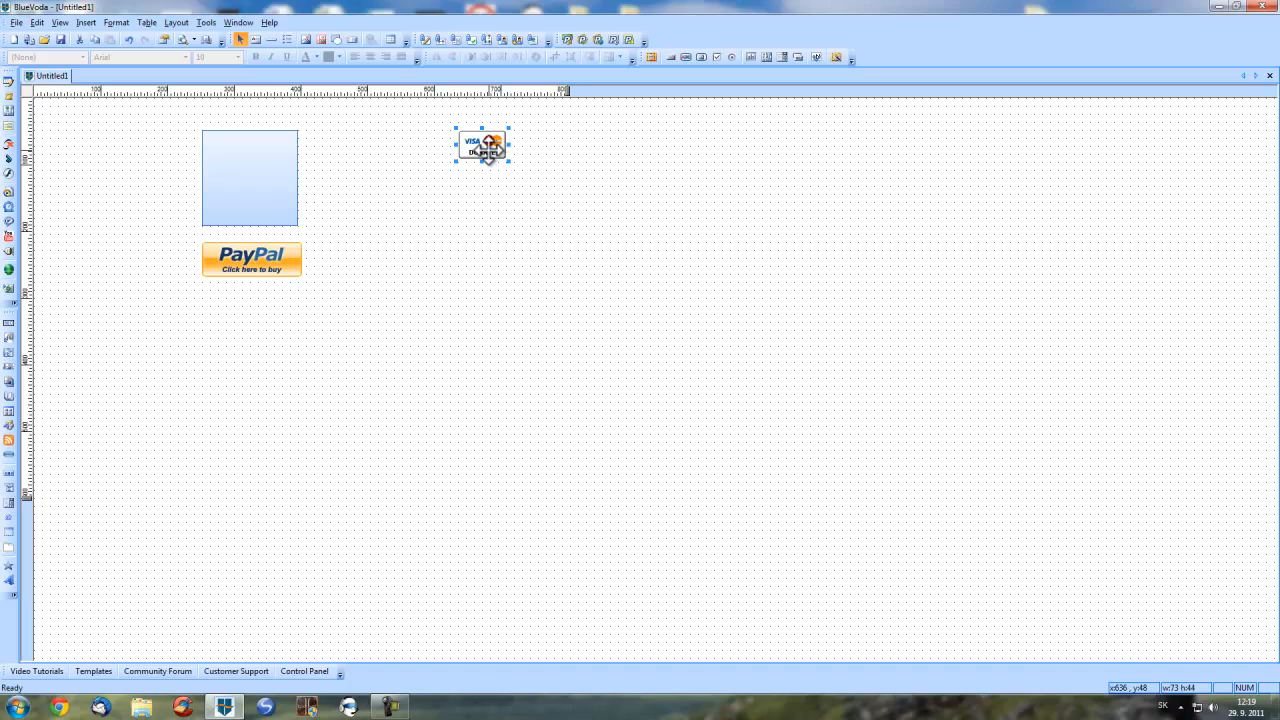
key("Delete")
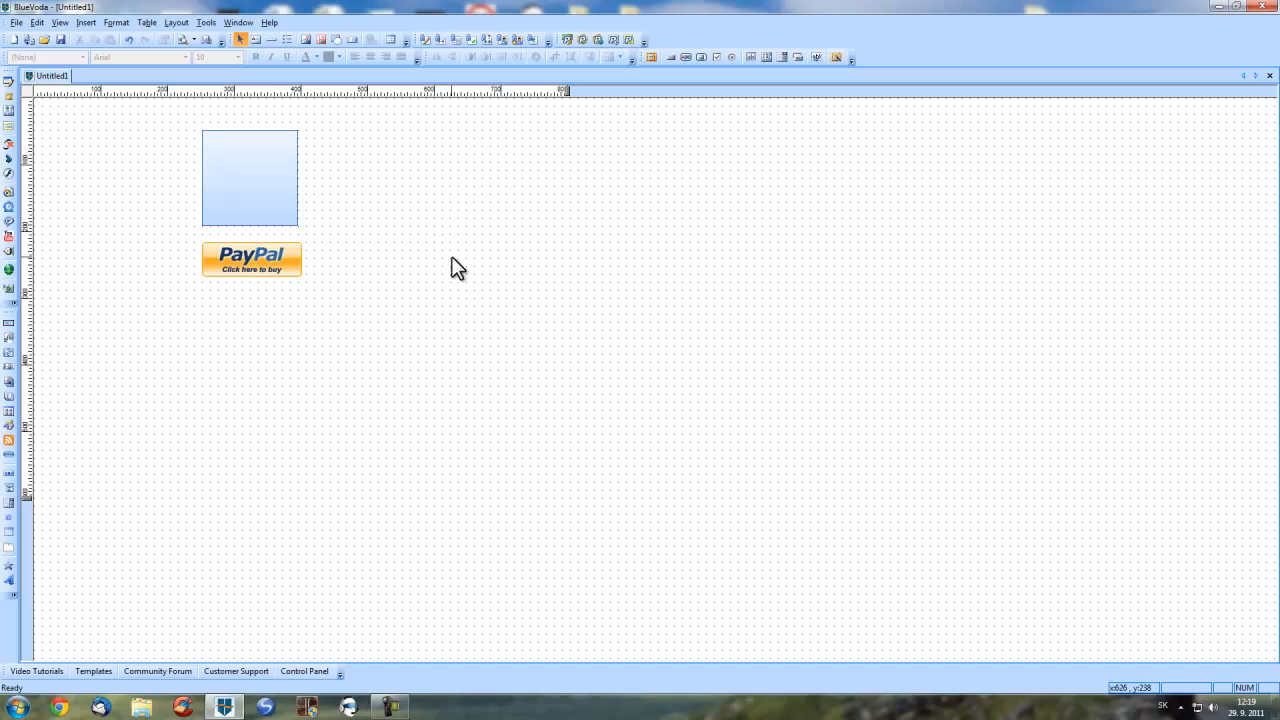